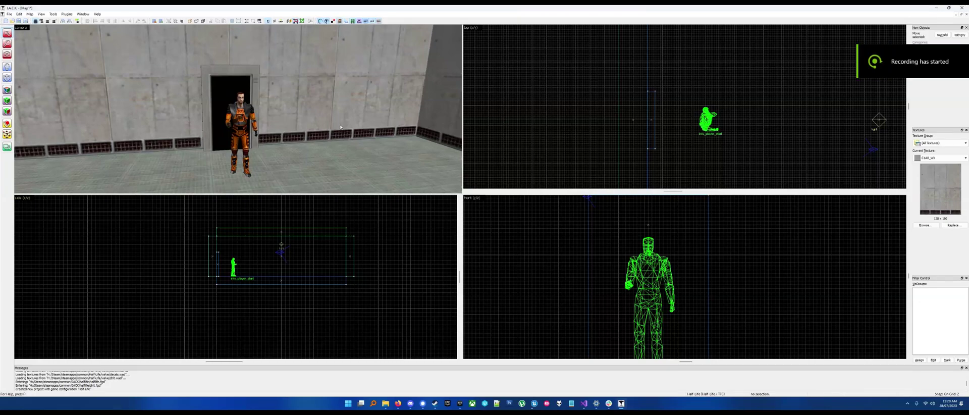
Select the door-frame brush and split it vertically along the inner edge of the left jamb, keeping both pieces.
key(w)
key(a)
click(237, 109)
key(s)
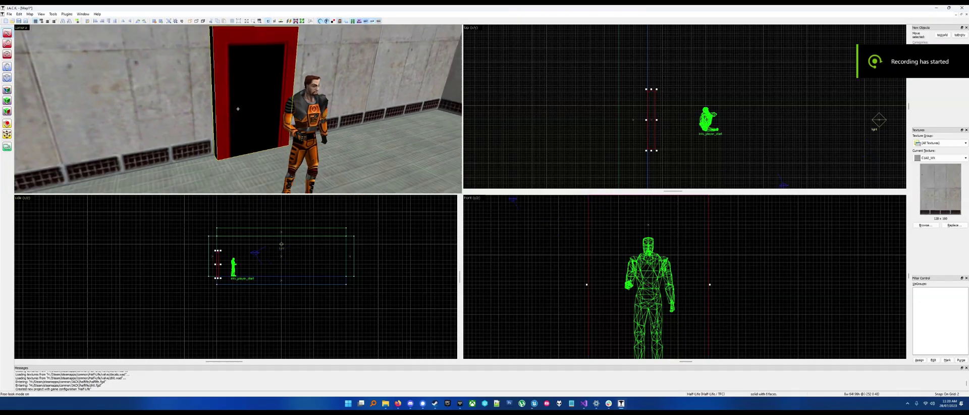
key(w)
key(z)
key(z)
key(s)
key(d)
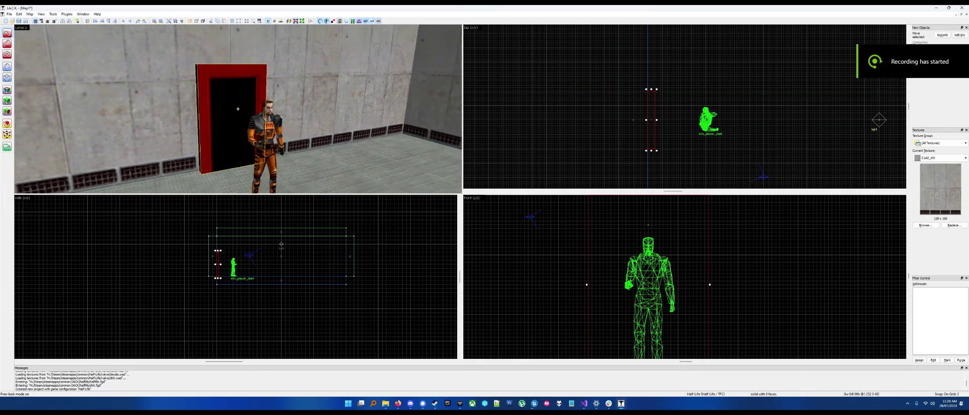
key(w)
key(z)
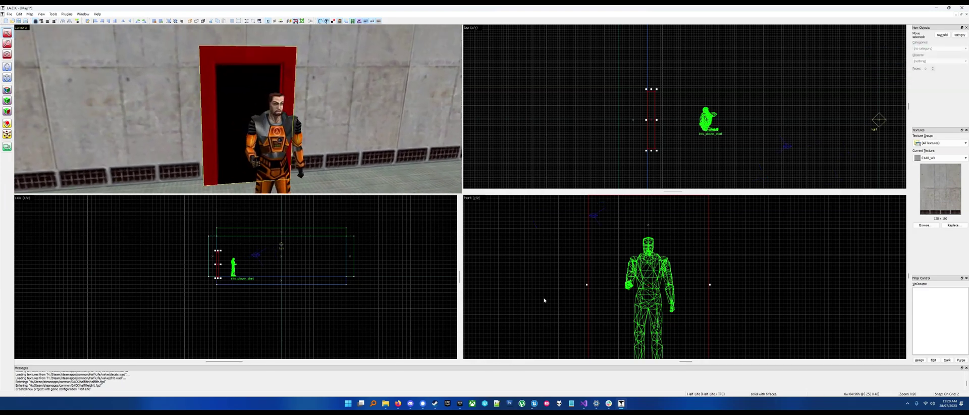
scroll(606, 279, down, 3)
drag(607, 273, 607, 293)
key(Return)
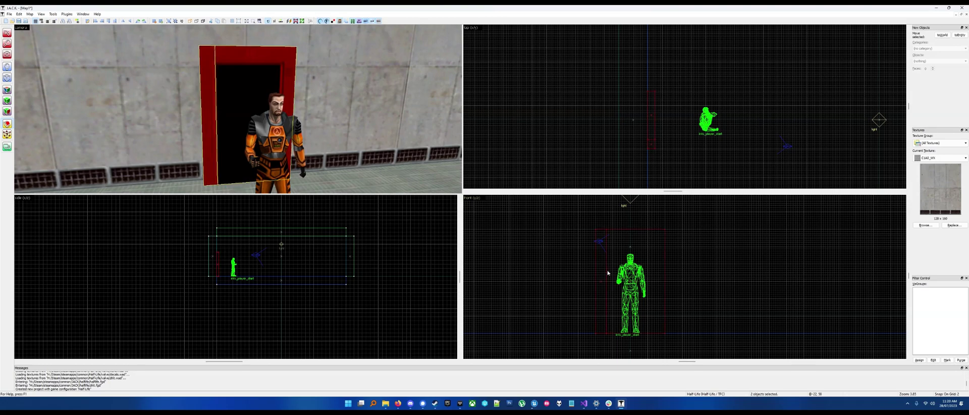
Split the door-frame brush vertically along the inner edge of the right jamb, keeping both pieces.
drag(652, 260, 653, 293)
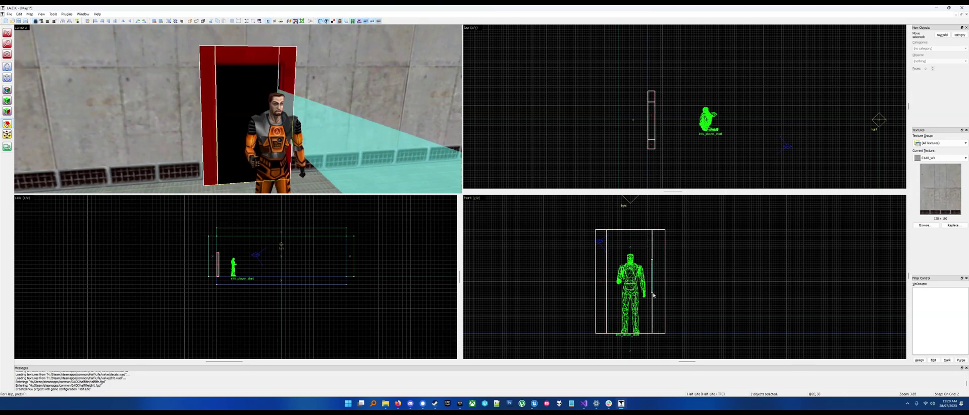
ctrl+drag(651, 260, 654, 261)
key(Return)
Shorten the middle door-frame piece from below so it forms only the lintel above the doorway.
click(9, 35)
click(261, 96)
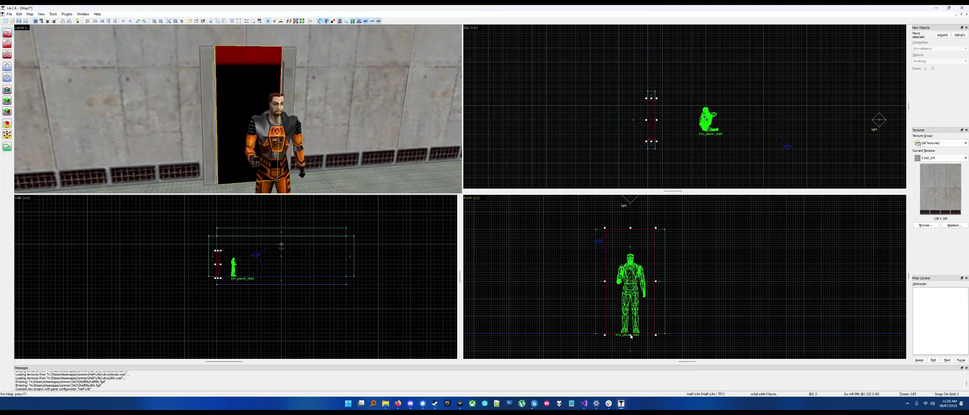
drag(630, 334, 630, 245)
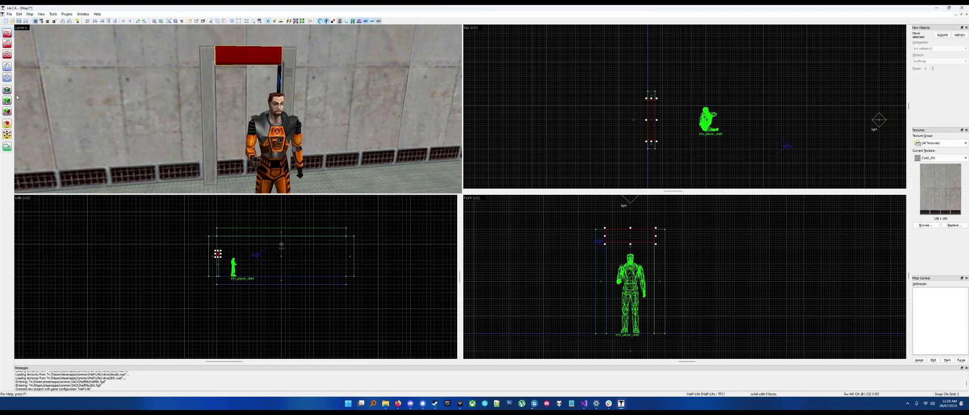
Split the wall behind the door frame vertically in line with the inner edges of both jambs, keeping all pieces.
click(223, 100)
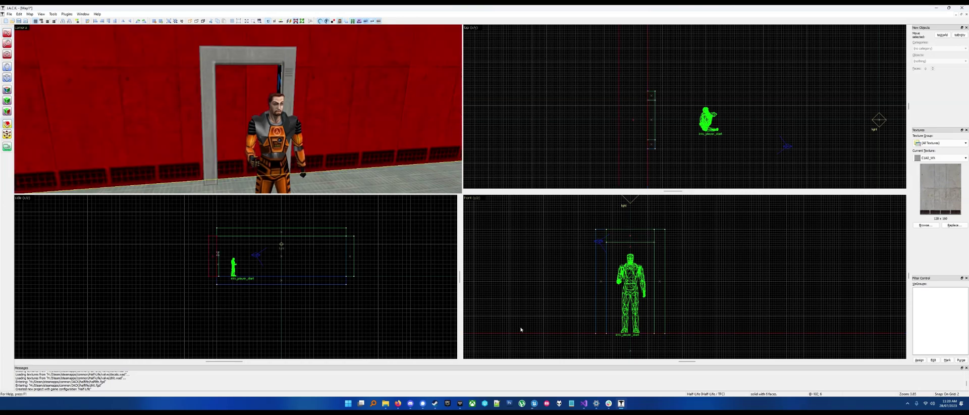
drag(606, 249, 607, 271)
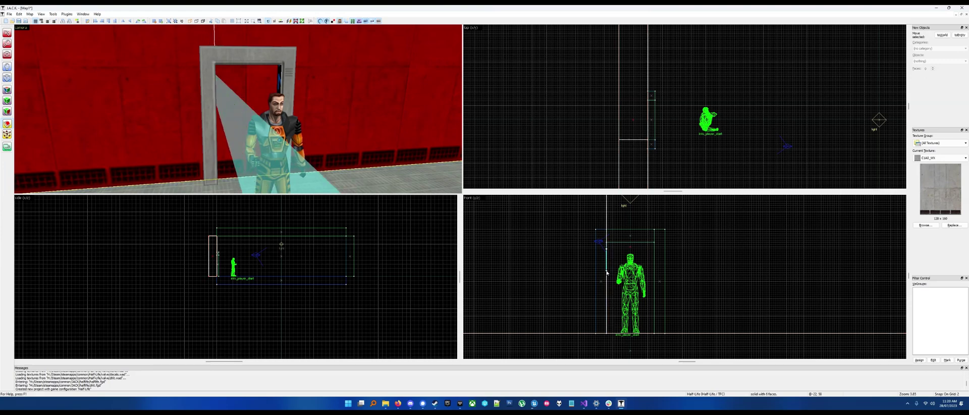
key(Return)
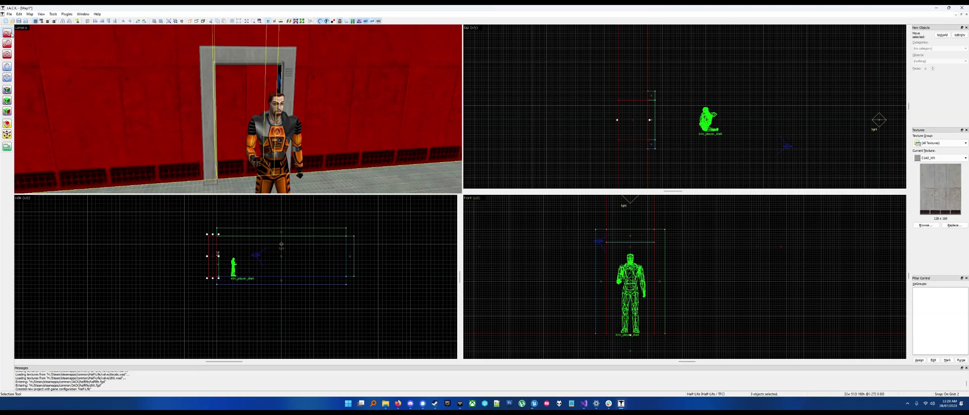
Clip the middle wall piece at the lintel's lower edge and keep only the part above the doorway.
click(256, 90)
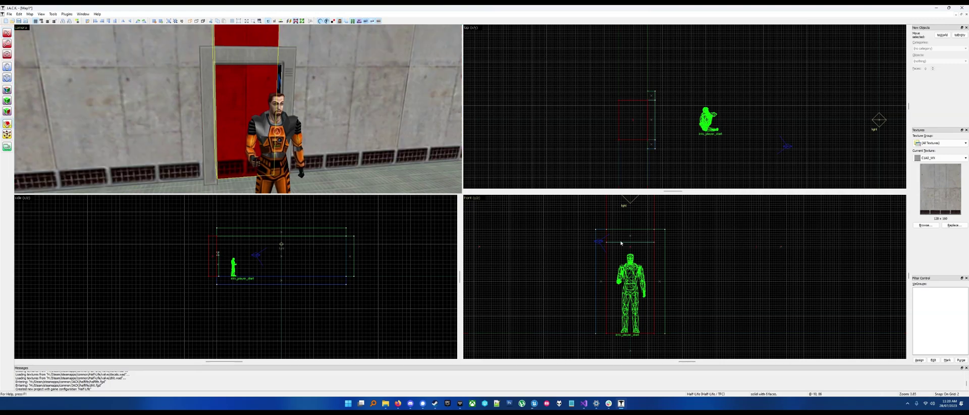
drag(620, 242, 634, 243)
key(shift+x)
key(shift+x)
key(Return)
key(z)
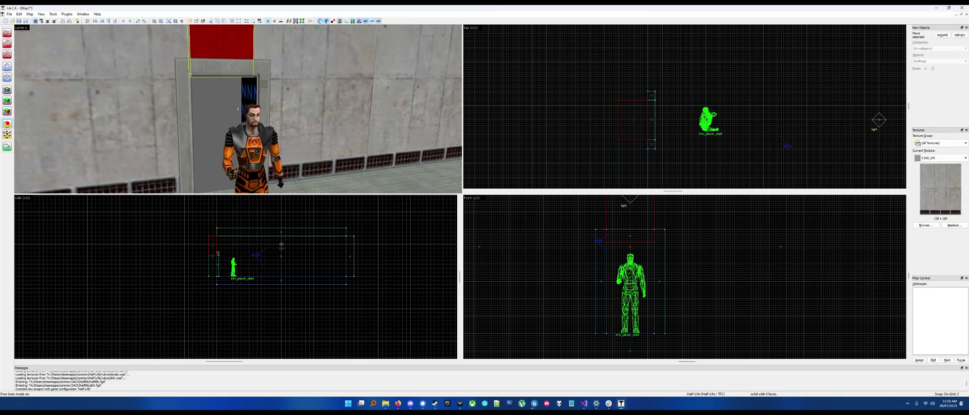
Wrap the door-frame texture from the jambs' front faces onto their untextured outer sides.
key(w)
key(s)
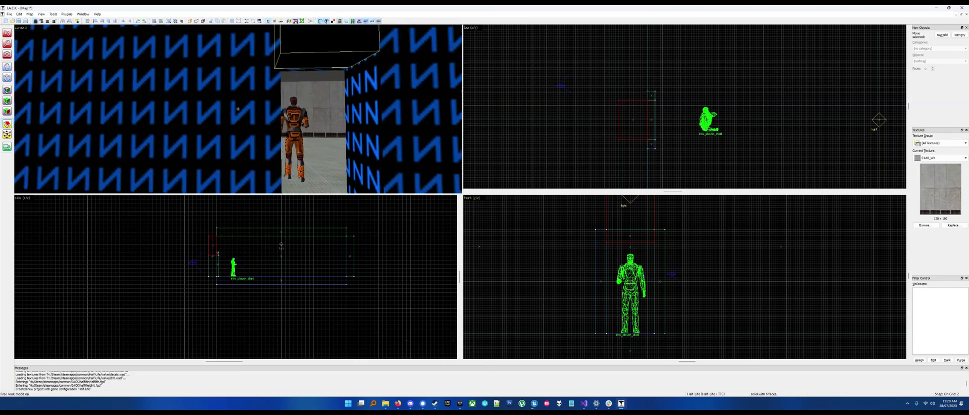
key(w)
key(z)
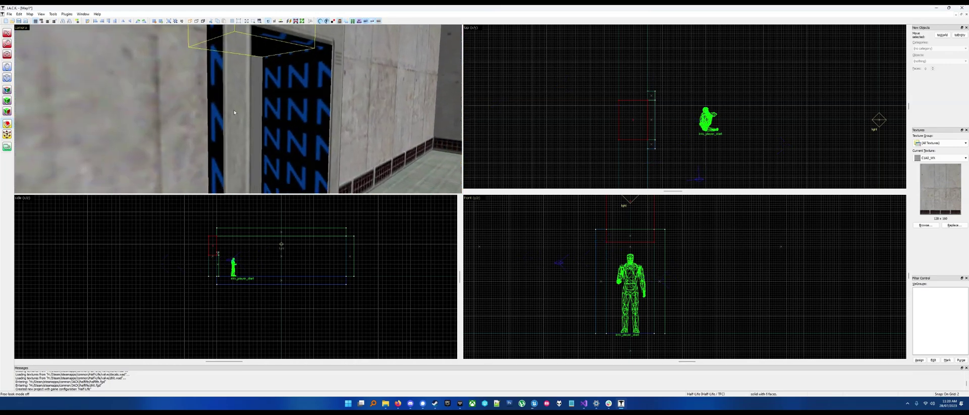
click(7, 90)
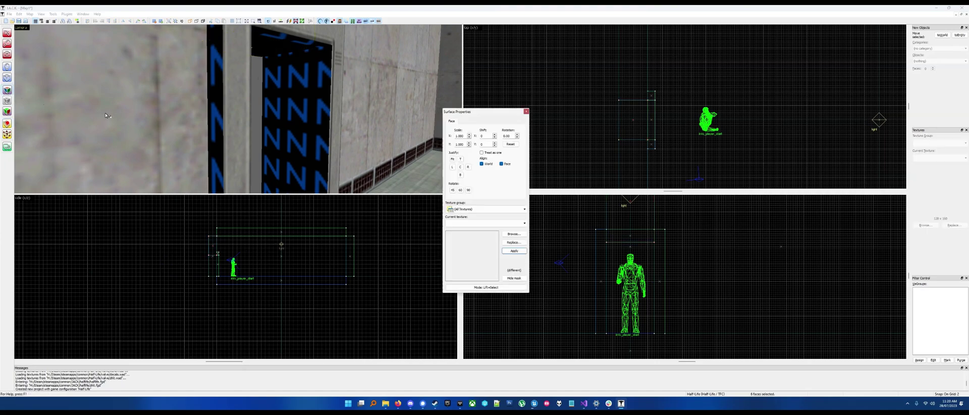
click(194, 130)
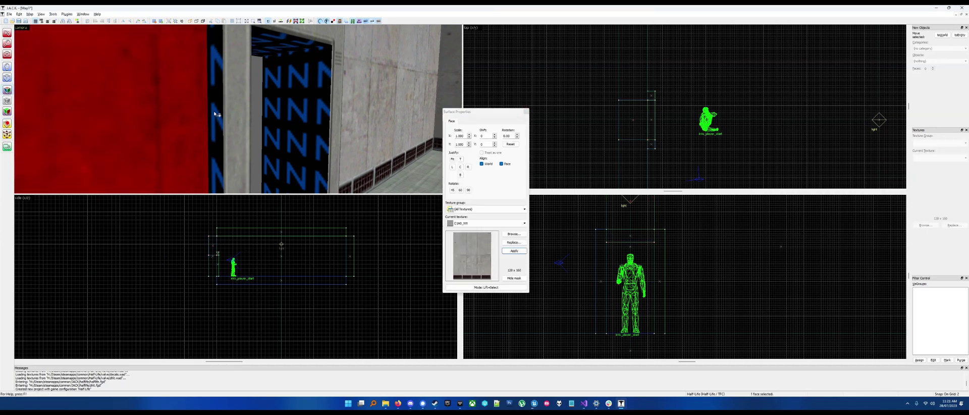
key(z)
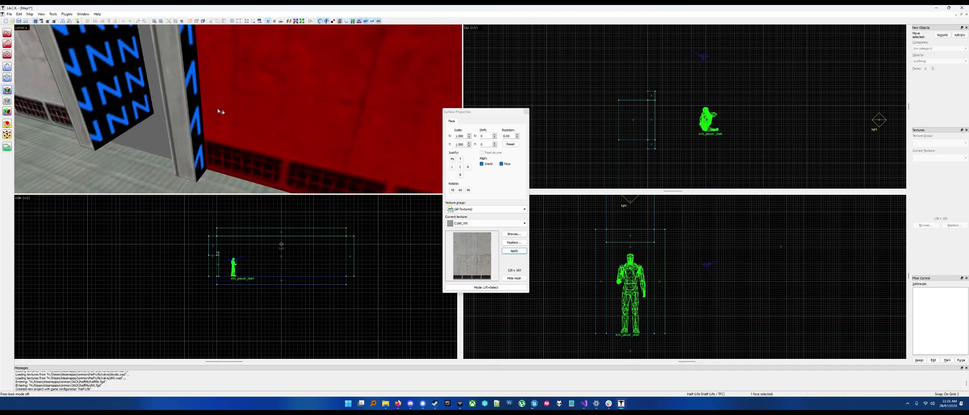
key(z)
click(193, 123)
key(z)
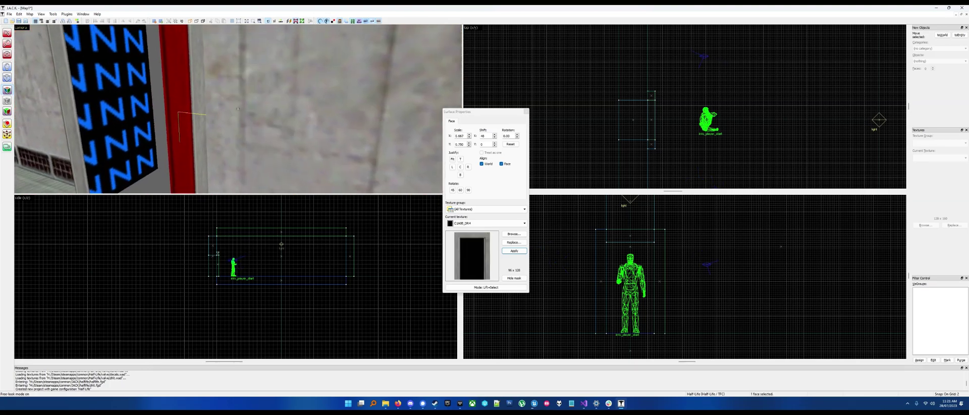
key(z)
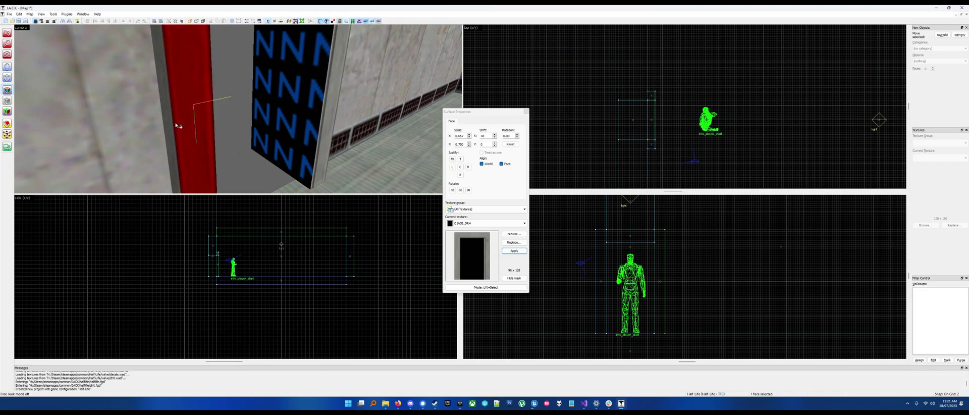
key(z)
key(z)
Wrap the door-frame texture onto the top faces of the lintel and the jambs.
click(268, 104)
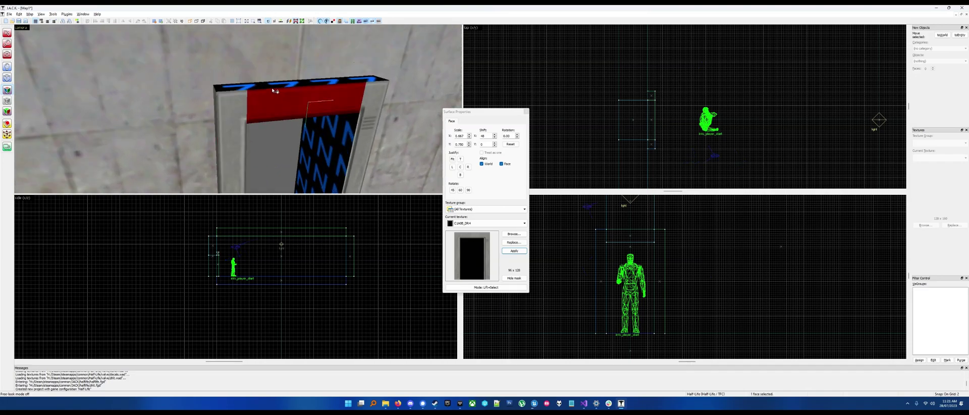
click(242, 92)
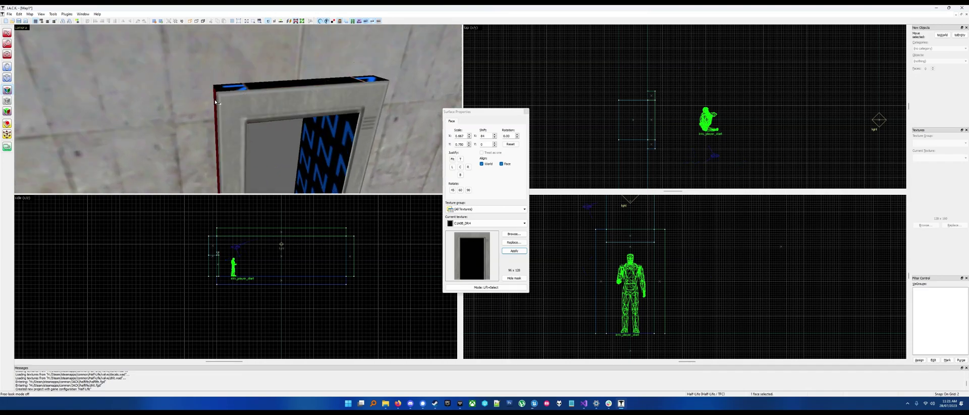
alt+right_click(265, 85)
key(z)
key(d)
key(z)
click(207, 76)
alt+right_click(237, 85)
Apply the concrete wall texture to the wall's inner face on the right side of the doorway.
key(z)
key(a)
key(w)
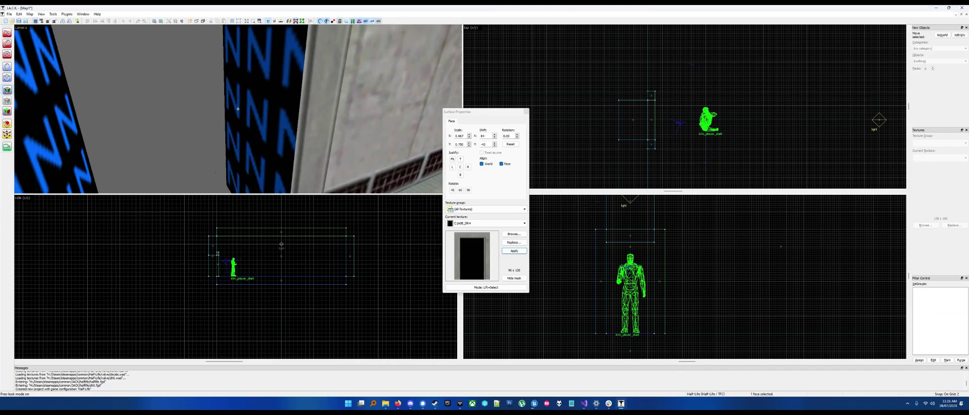
key(z)
click(277, 121)
right_click(228, 126)
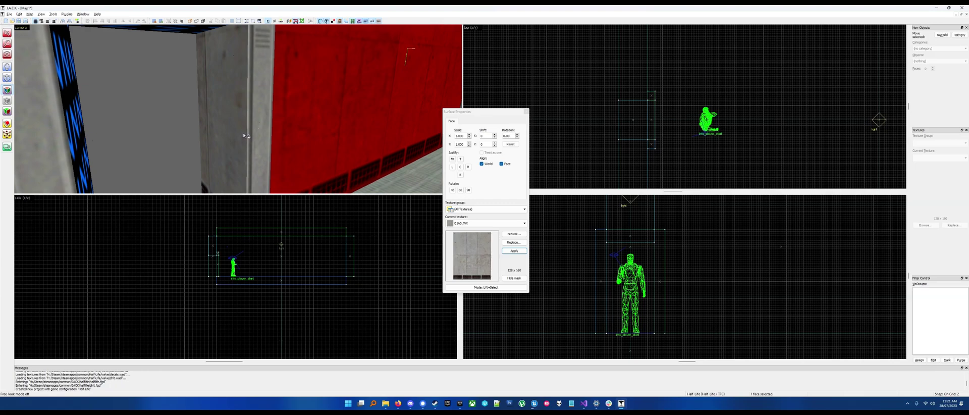
Wrap the frame texture onto the left jamb's inner side and apply the wall texture to the opening's left face.
key(z)
key(d)
key(z)
click(155, 105)
click(187, 120)
alt+right_click(195, 113)
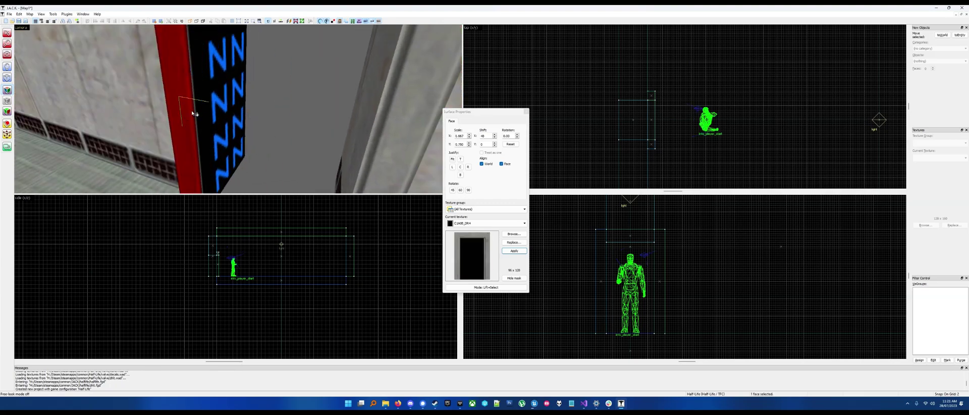
click(156, 107)
right_click(214, 98)
right_click(201, 103)
Apply the texture of the wall piece above the doorway to the underside of the opening.
key(z)
key(s)
key(w)
key(z)
key(z)
key(s)
key(w)
key(z)
click(238, 107)
right_click(240, 136)
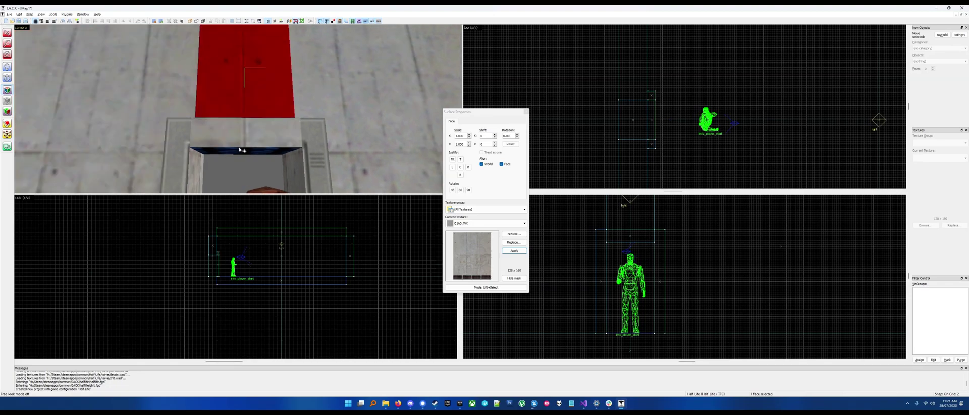
key(ctrl+z)
right_click(240, 150)
key(z)
key(s)
key(d)
key(w)
key(s)
key(w)
key(d)
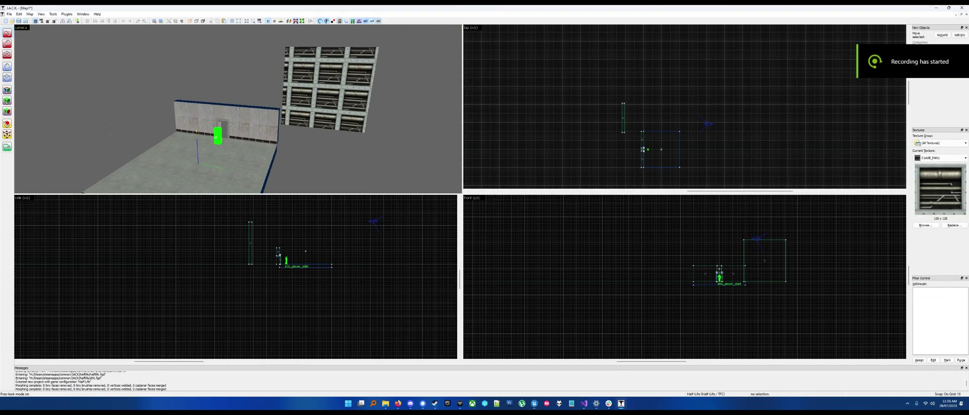
Clone the wall segment beside the doorway and reshape the copy into a thin wall along the room's full side edge.
key(w)
key(s)
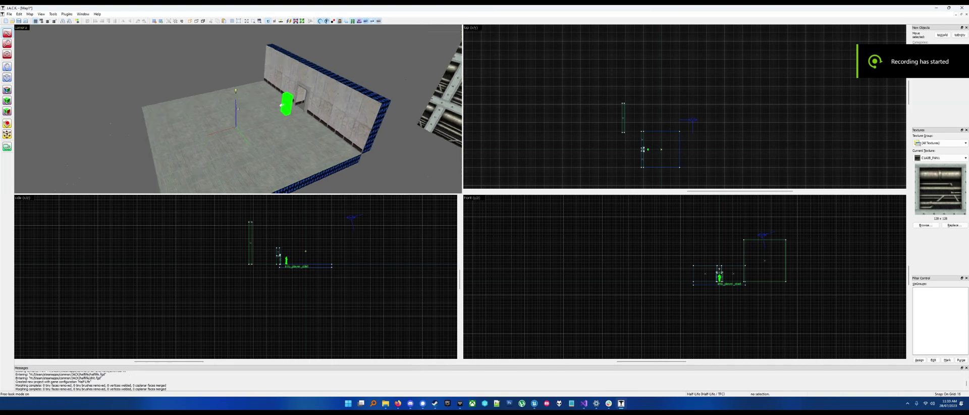
key(w)
key(z)
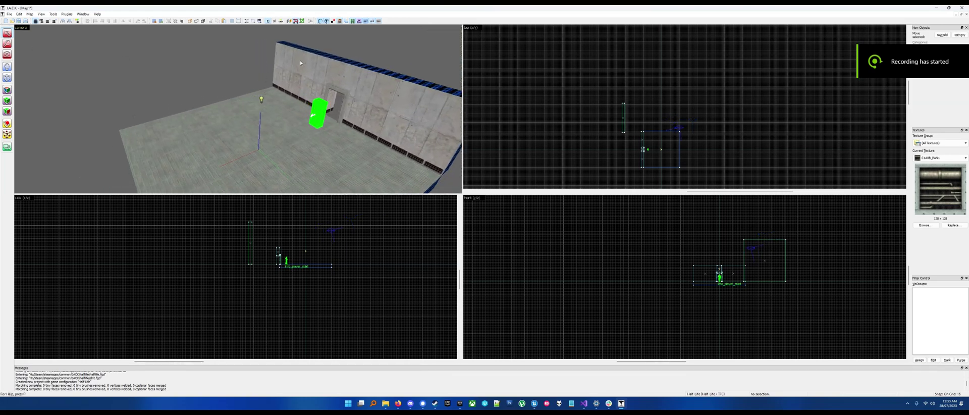
click(300, 63)
scroll(634, 129, down, 1)
scroll(671, 114, up, 3)
mouse_move(774, 92)
middle_down()
mouse_move(602, 63)
mouse_move(593, 44)
middle_up()
scroll(594, 44, up, 1)
mouse_move(557, 94)
shift+mouse_down()
mouse_move(591, 154)
mouse_move(568, 154)
shift+mouse_up()
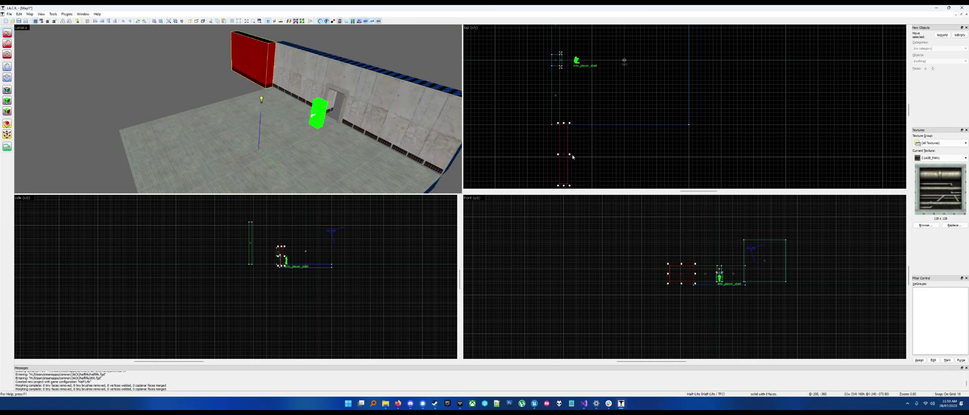
drag(671, 141, 689, 129)
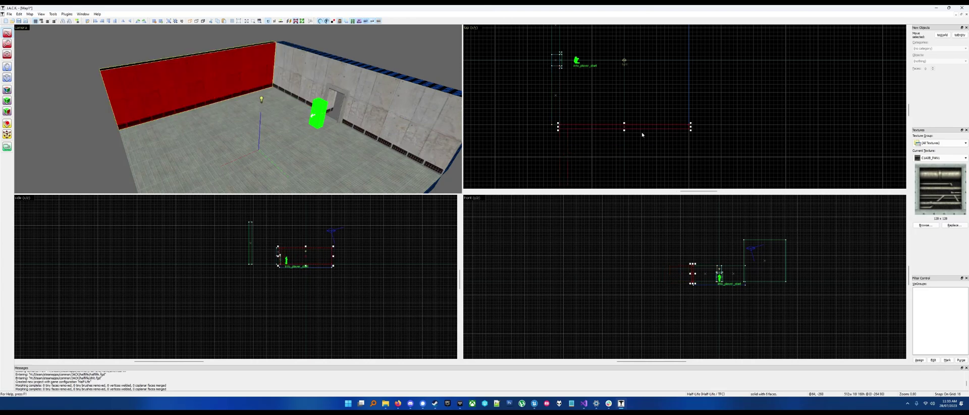
Clone the new side wall to the opposite side edge of the room.
scroll(600, 128, down, 2)
middle_drag(600, 129, 581, 135)
scroll(580, 133, up, 1)
scroll(580, 127, down, 4)
shift+drag(579, 130, 573, 76)
scroll(574, 82, up, 4)
scroll(566, 67, down, 3)
scroll(581, 109, up, 1)
scroll(580, 107, up, 2)
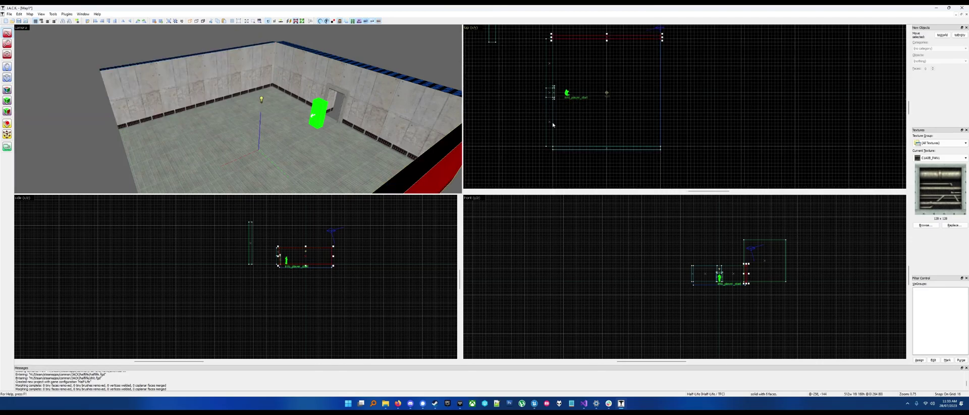
Clone a wall segment beside the doorway to the room's open end and stretch the copy across the full width.
click(550, 123)
mouse_move(550, 122)
shift+mouse_down()
mouse_move(595, 135)
mouse_move(688, 93)
mouse_move(674, 110)
mouse_move(601, 125)
mouse_move(556, 84)
shift+mouse_up()
scroll(598, 134, down, 3)
scroll(696, 99, up, 5)
scroll(674, 110, down, 2)
scroll(616, 136, up, 3)
scroll(586, 46, down, 4)
scroll(581, 81, up, 1)
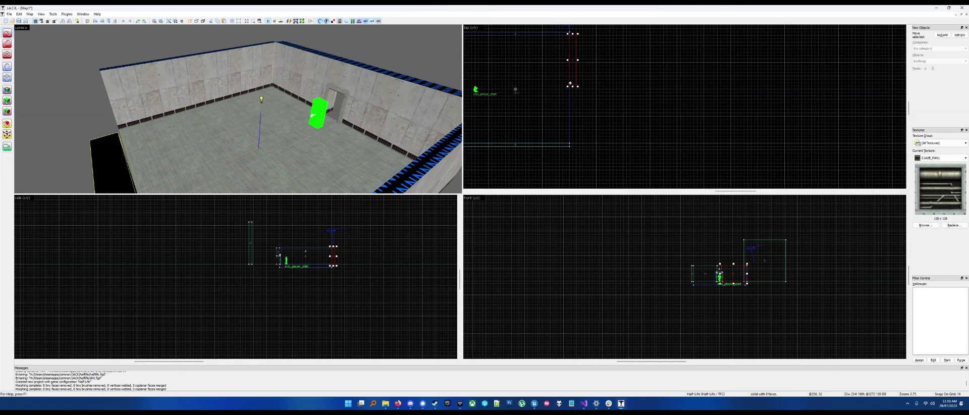
drag(589, 144, 588, 143)
scroll(631, 127, down, 3)
scroll(559, 109, up, 4)
scroll(537, 107, down, 2)
scroll(499, 130, up, 2)
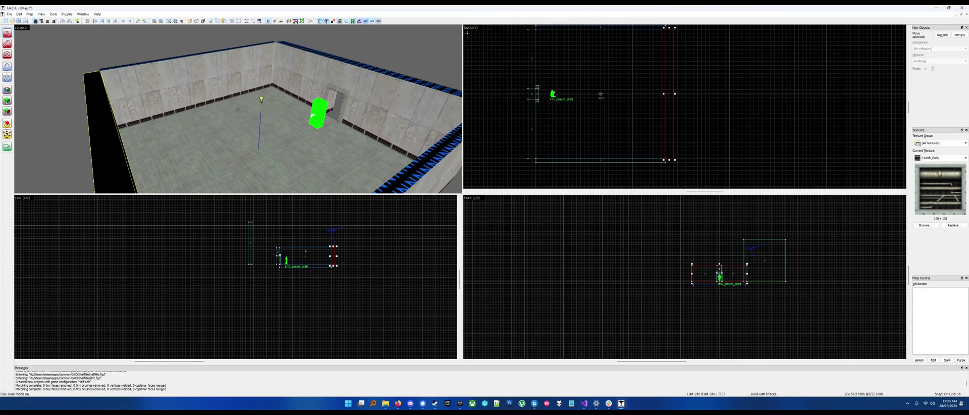
Apply the side wall's concrete texture to the inner face of the wall closing the room's open end, and close the surface properties.
key(w)
key(z)
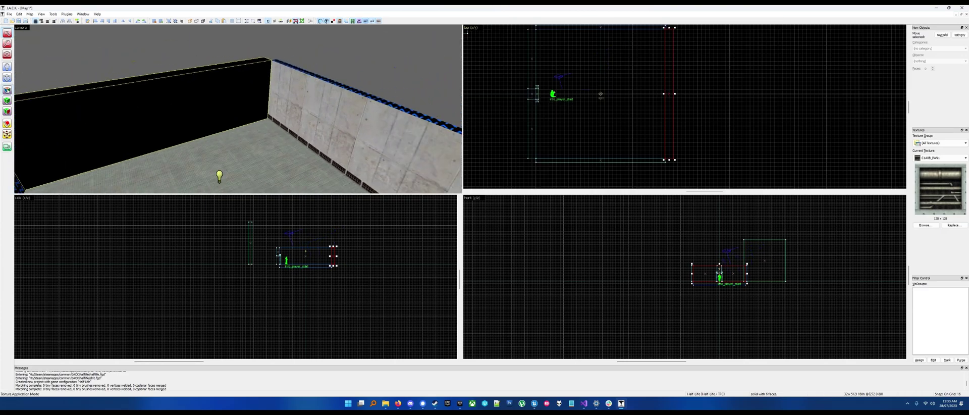
click(7, 91)
click(291, 91)
right_click(201, 93)
key(z)
key(z)
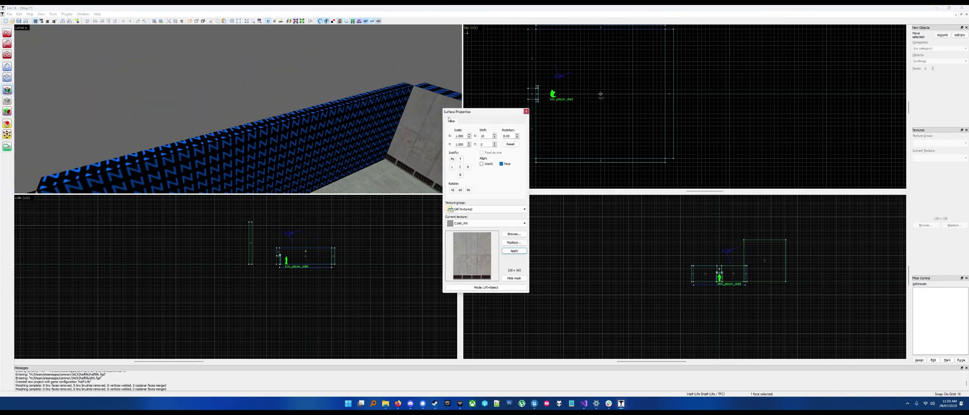
click(418, 131)
right_click(333, 136)
key(z)
key(s)
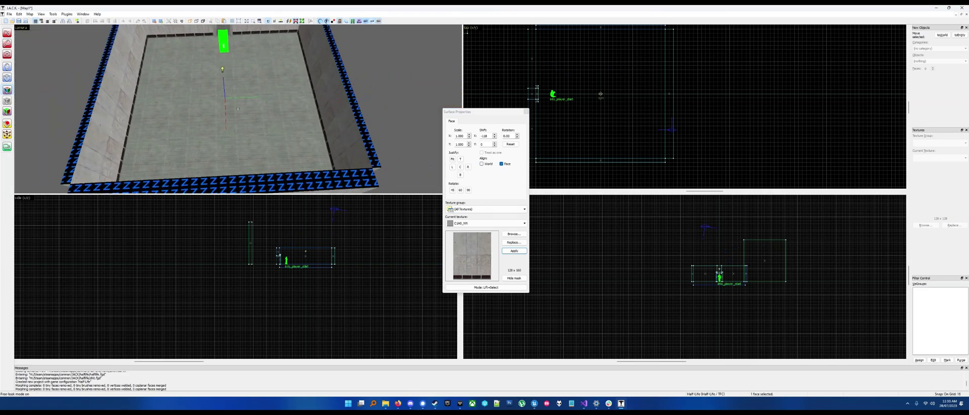
key(z)
click(10, 36)
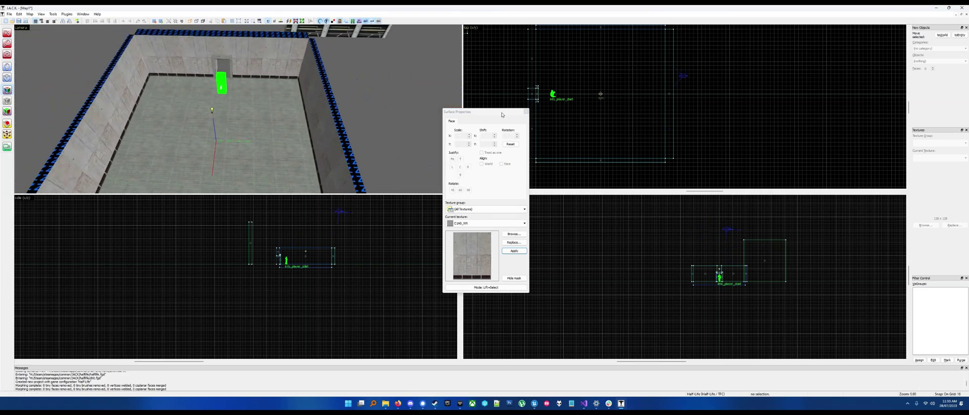
click(526, 111)
Split both side walls crosswise with two clip lines so each has a separate middle segment.
click(119, 97)
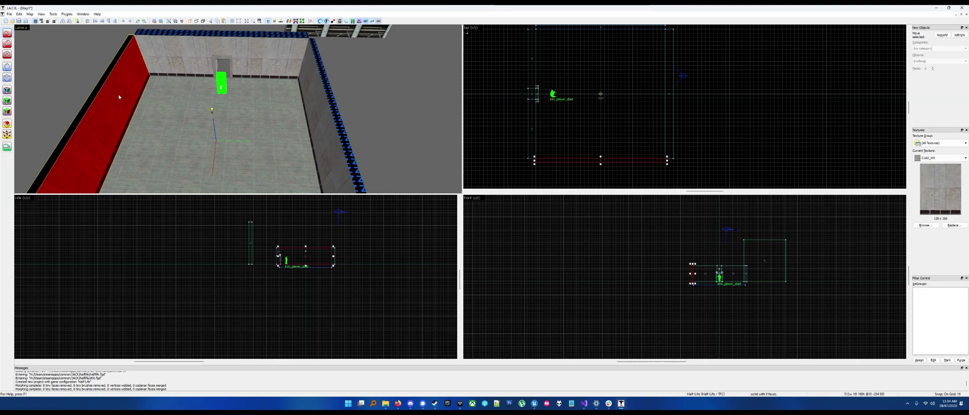
ctrl+click(323, 102)
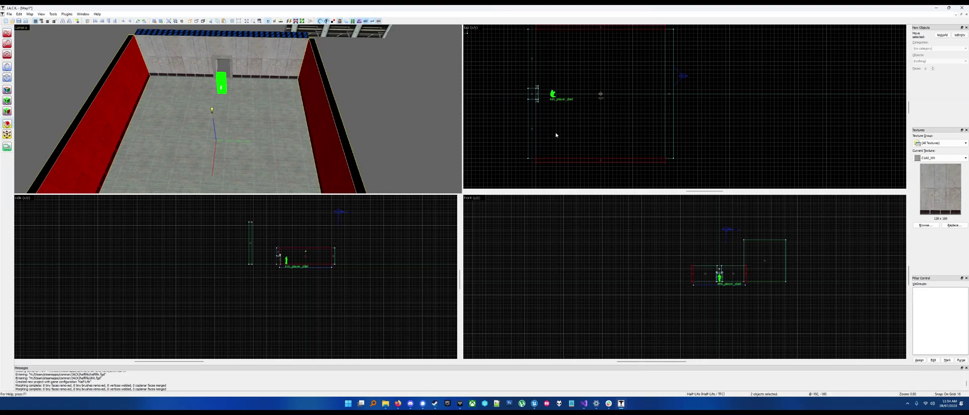
mouse_move(575, 95)
mouse_down()
mouse_move(580, 110)
mouse_move(605, 106)
mouse_up()
key(Return)
key(Return)
Raise the bottom of the middle segments of both side walls to leave tall openings beneath them.
click(111, 103)
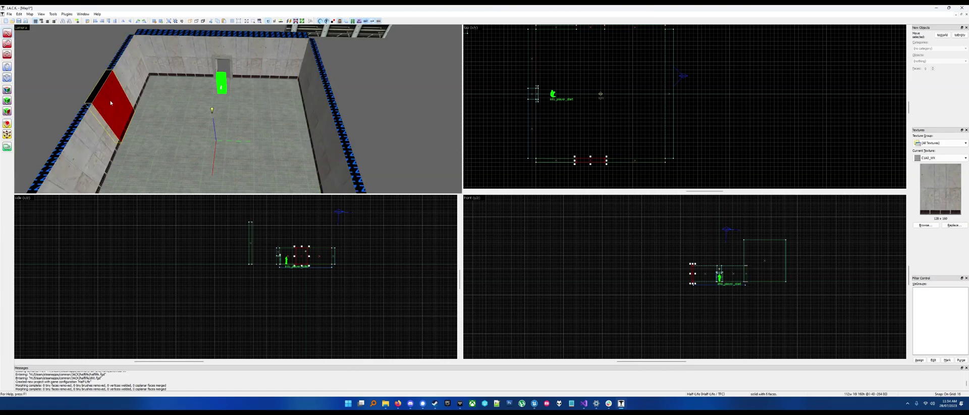
ctrl+click(321, 109)
scroll(302, 254, up, 4)
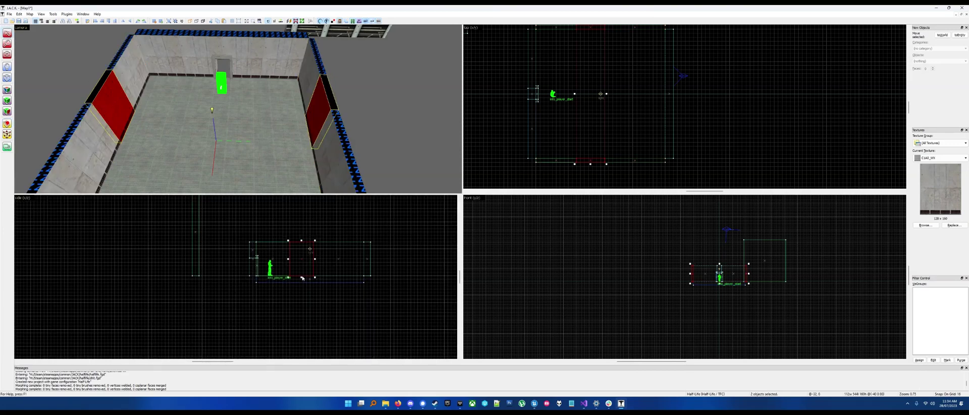
drag(301, 277, 302, 263)
key(z)
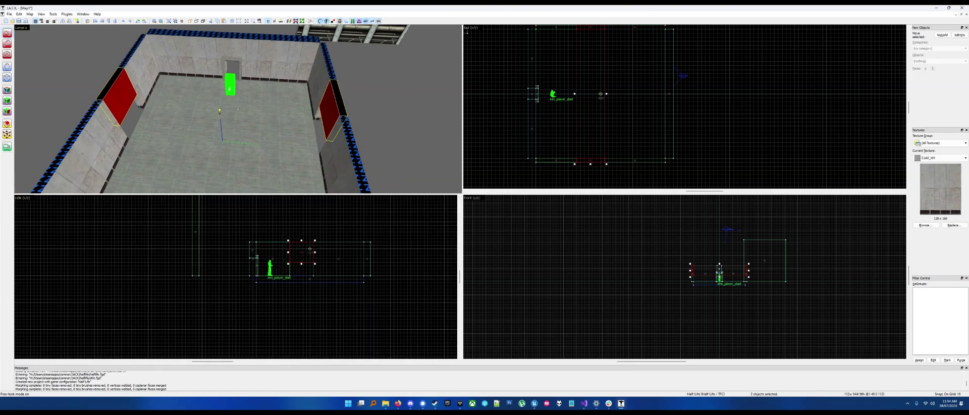
key(w)
key(w)
key(z)
drag(302, 264, 302, 254)
key(z)
key(s)
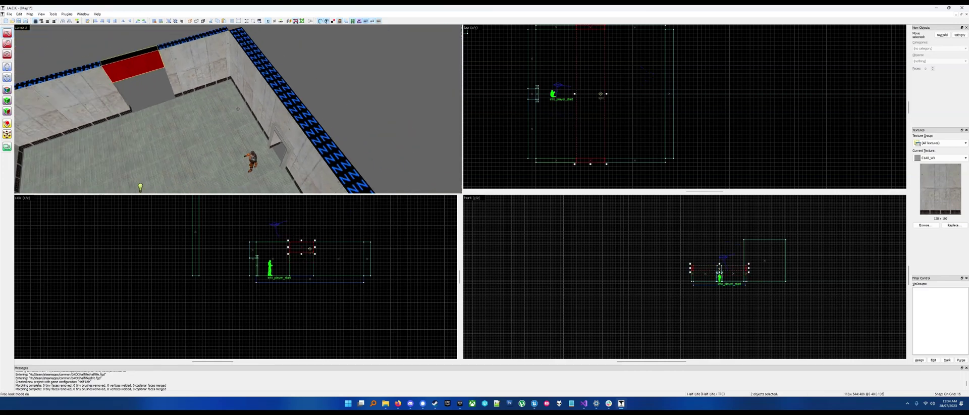
key(w)
key(z)
Fill one side opening with a copy of its raised segment, and recess the copy's inner face using a grid size of 8.
click(218, 104)
scroll(303, 253, up, 6)
drag(302, 247, 299, 321)
scroll(586, 159, up, 7)
key([)
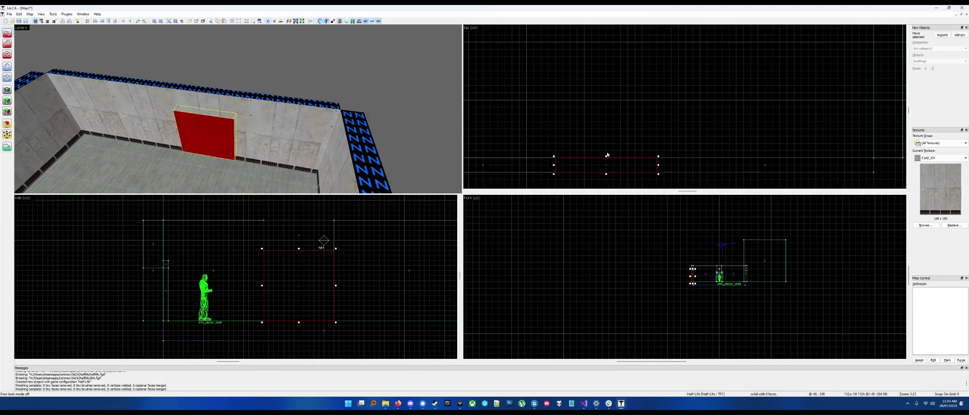
drag(606, 156, 606, 163)
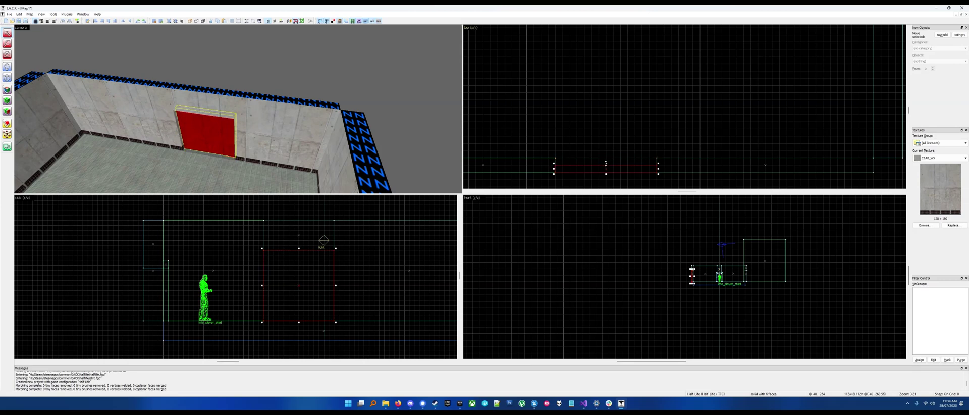
Apply the pipe panel texture to the recessed wall's inner face and fit it to the face.
click(7, 91)
click(214, 144)
click(515, 235)
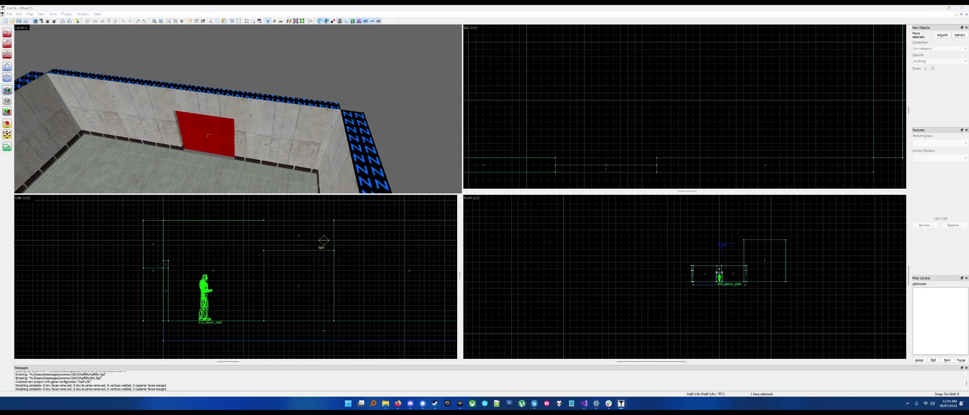
click(851, 77)
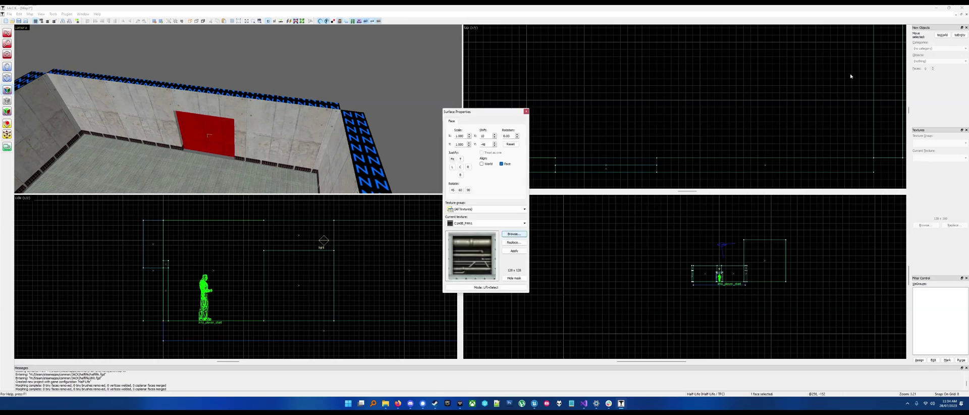
click(515, 250)
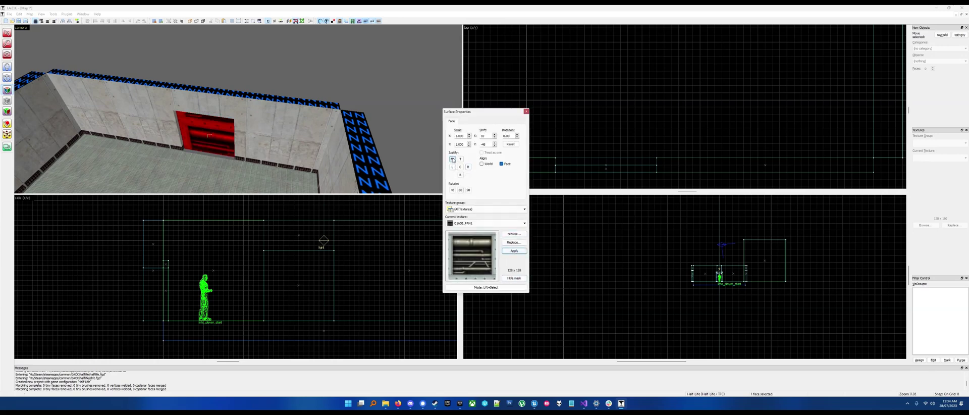
click(453, 159)
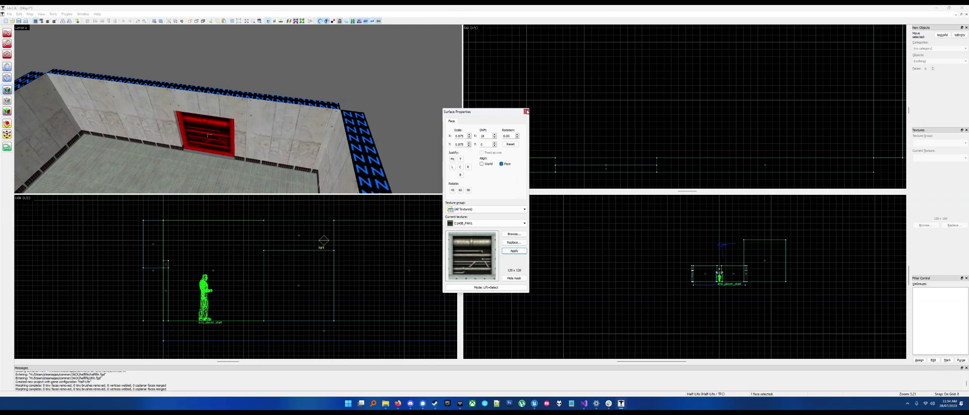
click(527, 112)
Cut the end wall and the adjoining side wall segment with two parallel diagonal clip lines near their shared corner.
key(z)
key(w)
key(s)
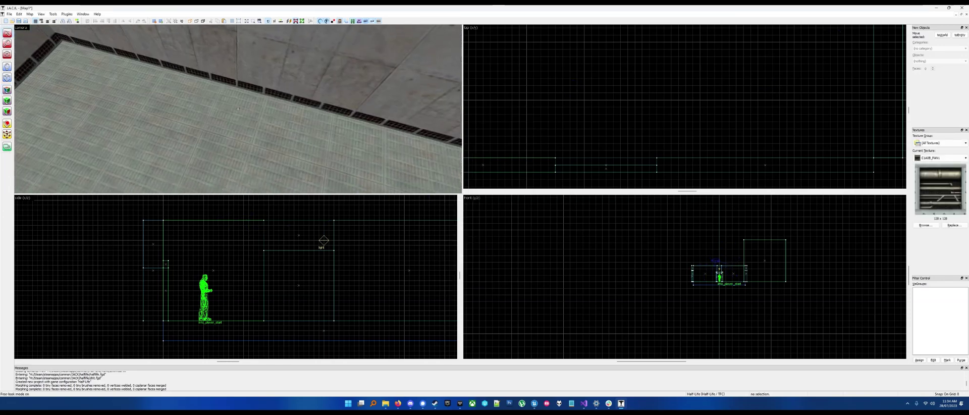
key(s)
click(159, 78)
ctrl+click(266, 76)
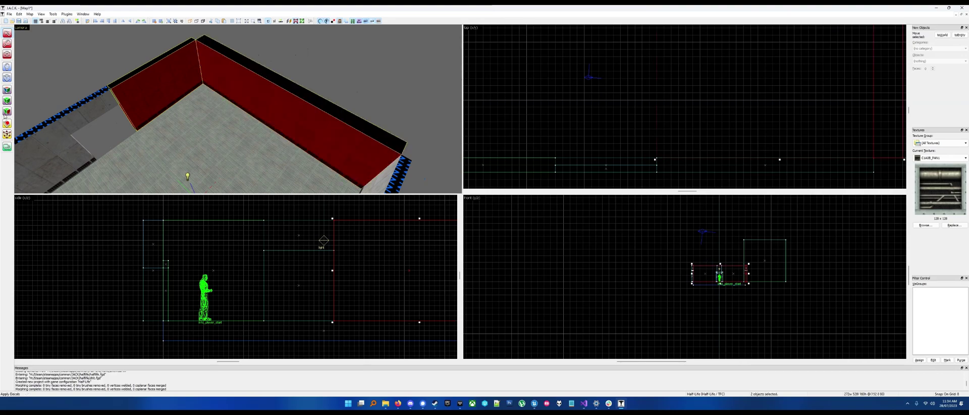
scroll(653, 104, down, 2)
scroll(674, 149, down, 3)
scroll(699, 39, up, 6)
drag(673, 64, 690, 81)
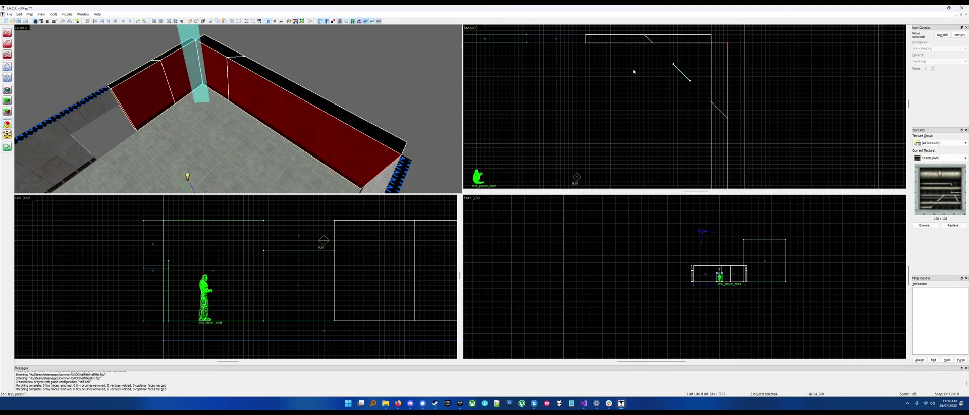
key(Return)
drag(634, 72, 655, 93)
key(Return)
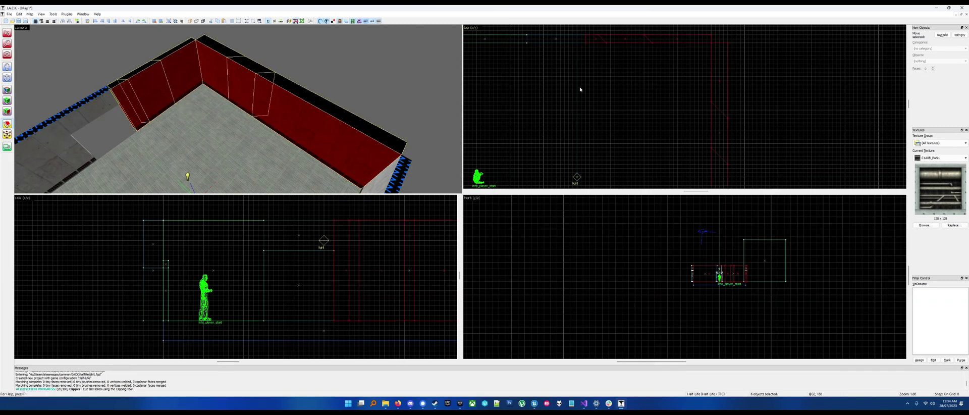
Shorten the two diagonally cut wall pieces into headers, and clone them down to the floor as sills to form window openings.
click(10, 37)
click(156, 87)
ctrl+click(240, 74)
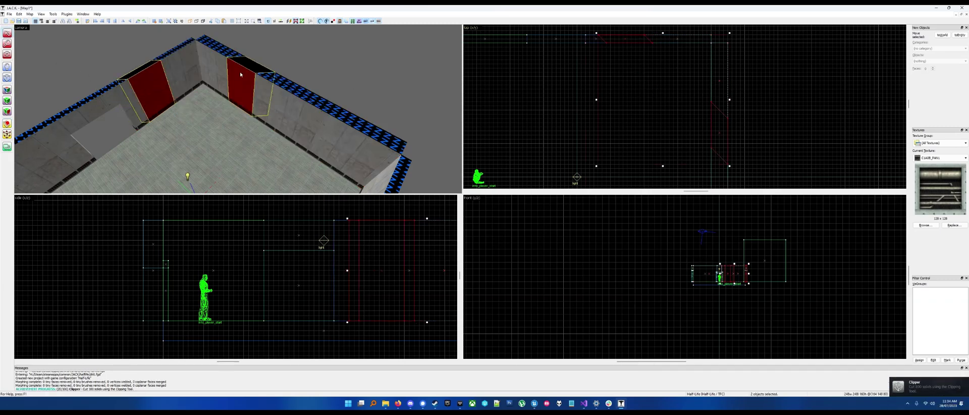
key(Delete)
key(ctrl+z)
drag(427, 323, 428, 251)
shift+drag(429, 234, 430, 303)
Inspect the new angled window openings and the side opening from inside and above the room.
key(z)
key(w)
key(z)
click(237, 109)
click(104, 124)
click(152, 124)
key(z)
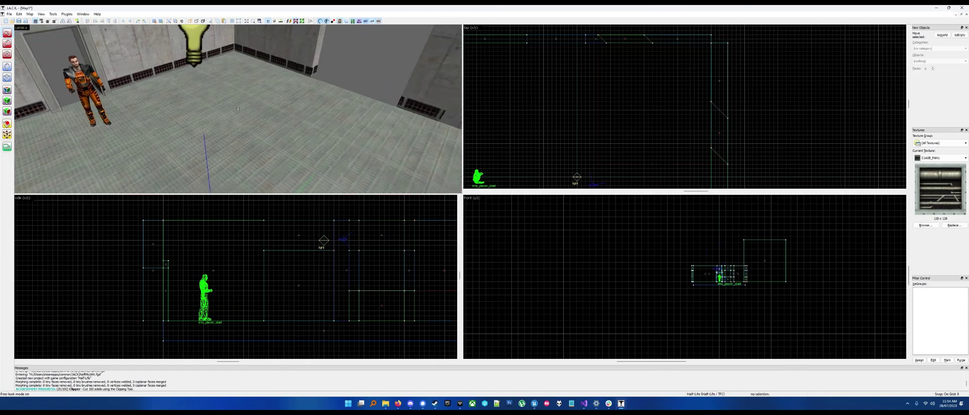
key(s)
key(w)
key(s)
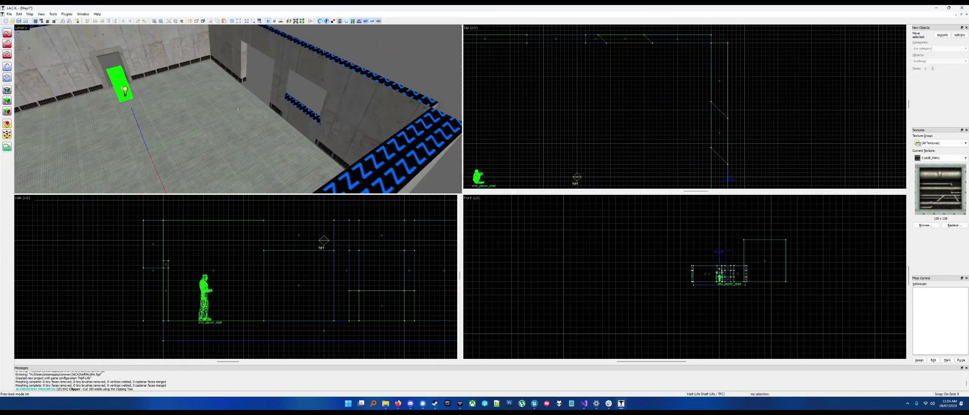
Enlarge the 3D view on the big freestanding pipe-textured block, and open the surface properties of its front face.
key(w)
key(w)
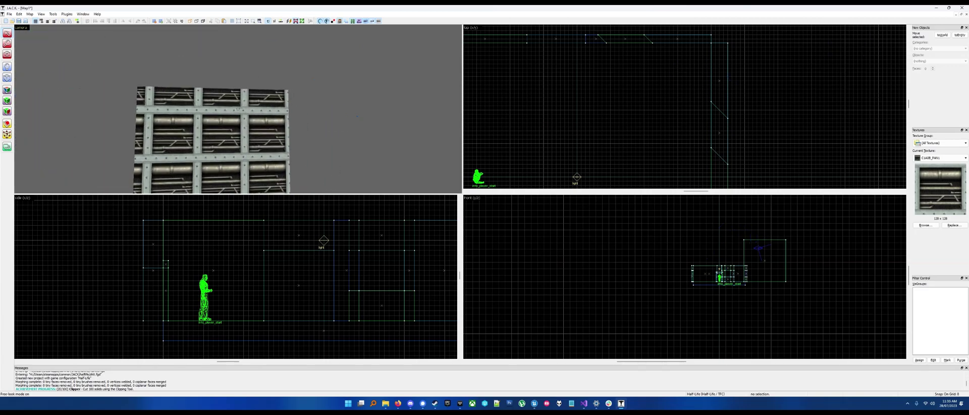
key(s)
key(z)
key(shift+z)
click(476, 153)
key(z)
key(w)
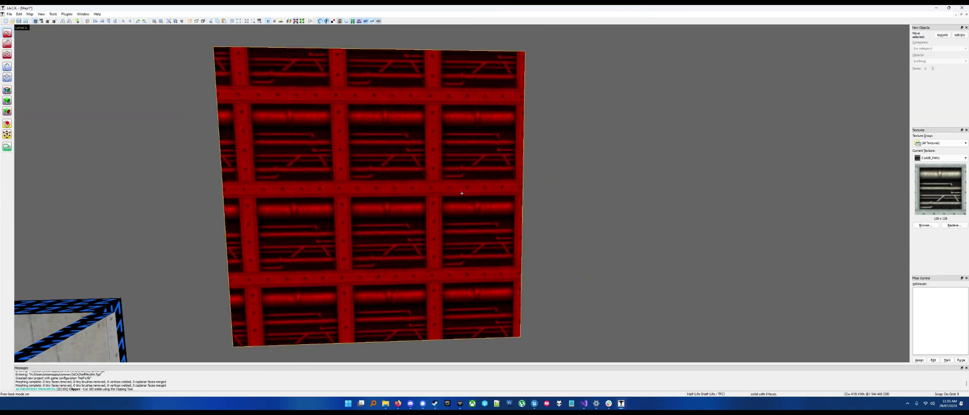
key(s)
key(z)
click(7, 89)
click(379, 157)
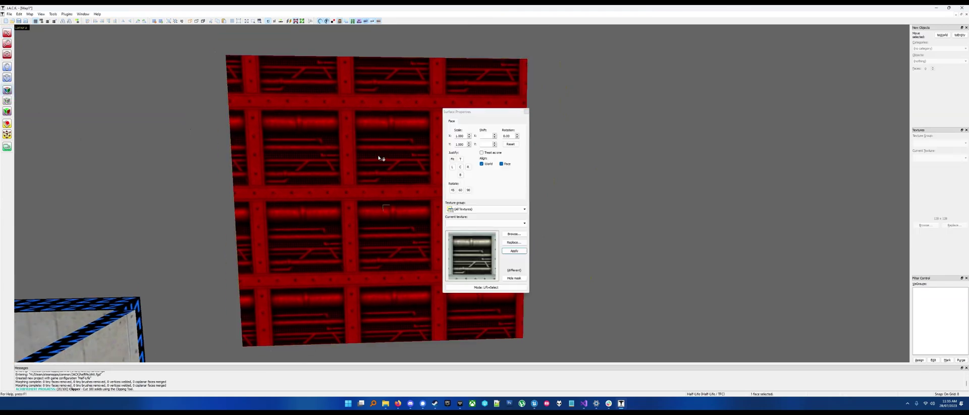
drag(483, 113, 618, 98)
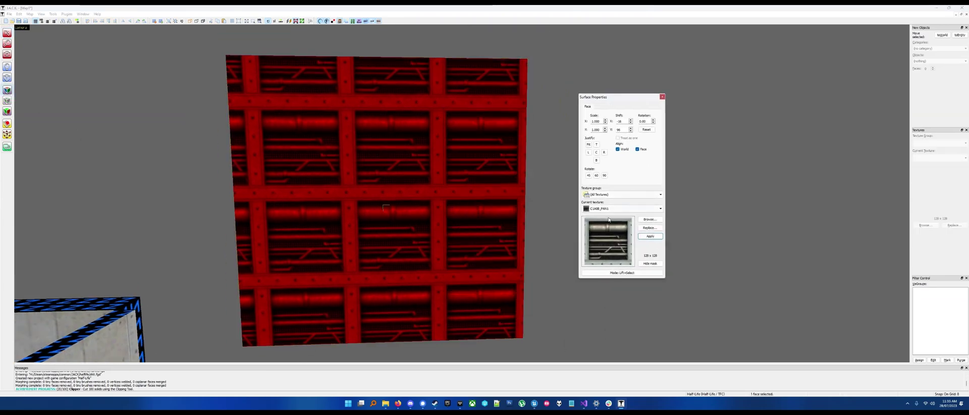
Try justifying the block's front texture to the top, bottom, left, right and centre of the face.
click(597, 145)
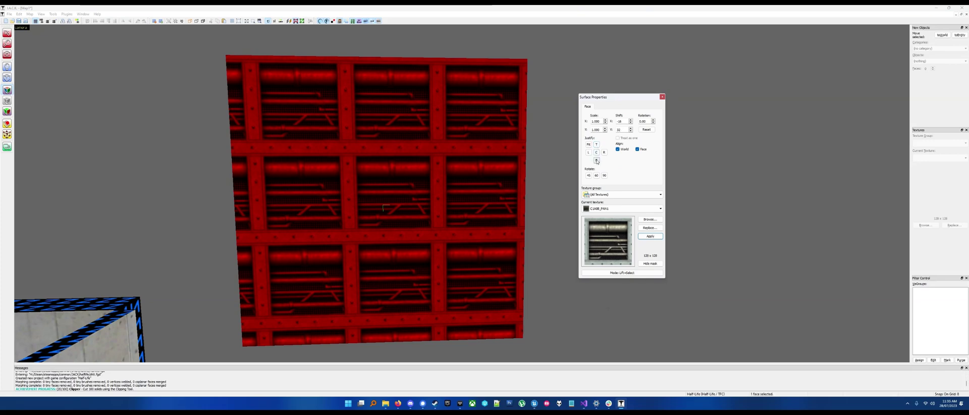
click(597, 161)
click(589, 153)
click(604, 153)
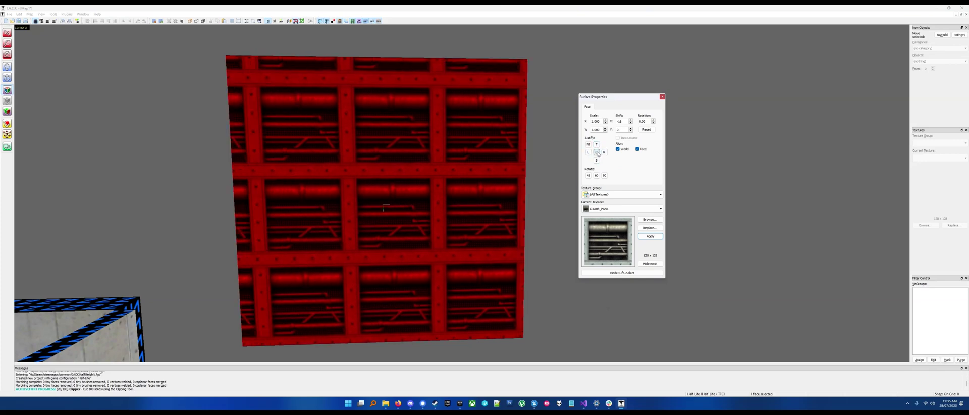
Fit a single repeat of the pipe texture to the block's front face and close the surface properties.
click(589, 144)
click(473, 230)
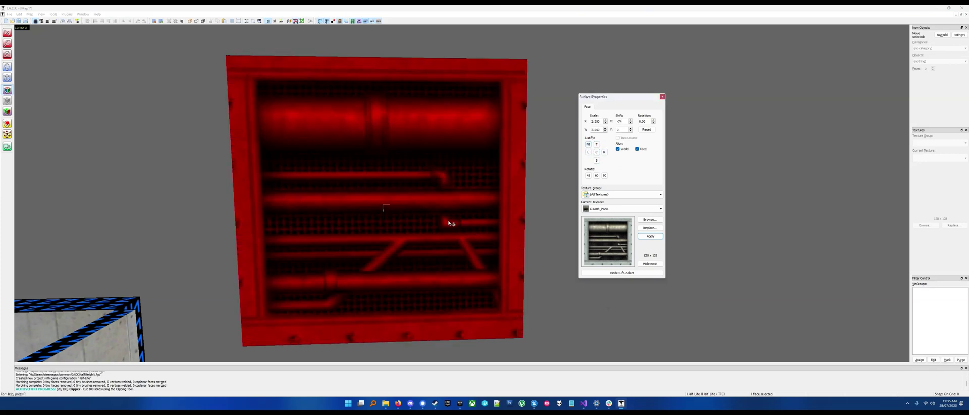
click(662, 97)
Restore the four-view layout and stretch the freestanding block upward to about twice its height.
click(314, 170)
key(z)
key(s)
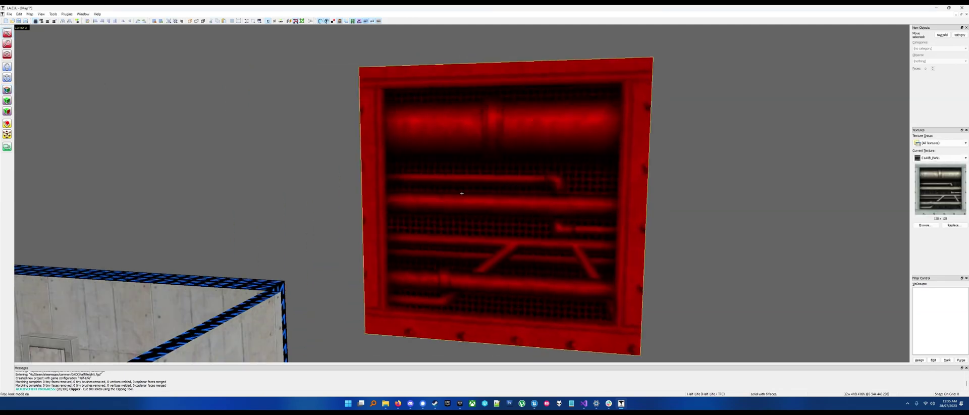
key(z)
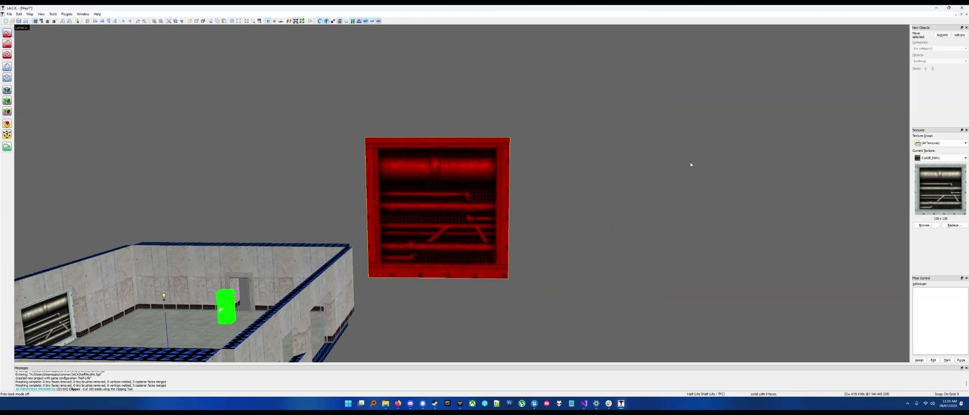
key(shift+z)
drag(765, 239, 765, 203)
key(z)
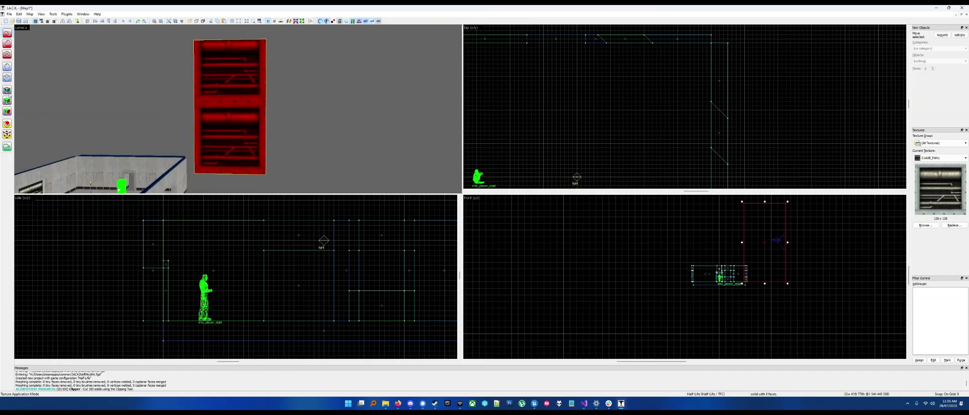
Refit the pipe texture to the taller block's front face and justify it to the left.
click(7, 99)
click(588, 145)
click(478, 229)
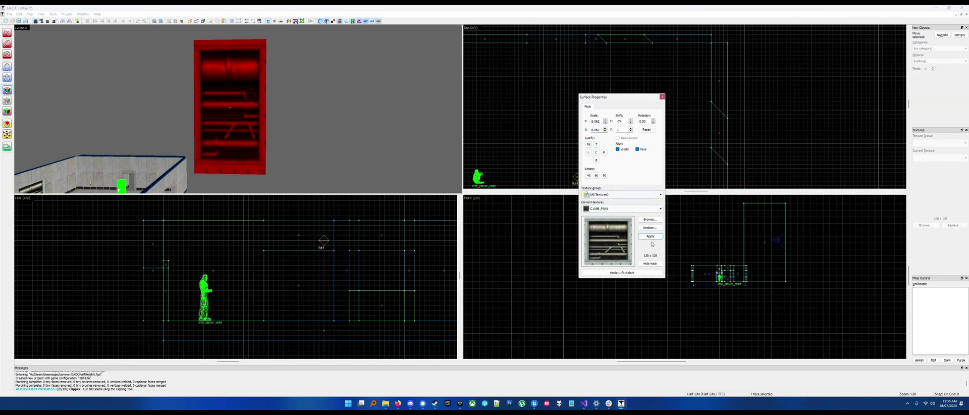
click(650, 236)
click(588, 153)
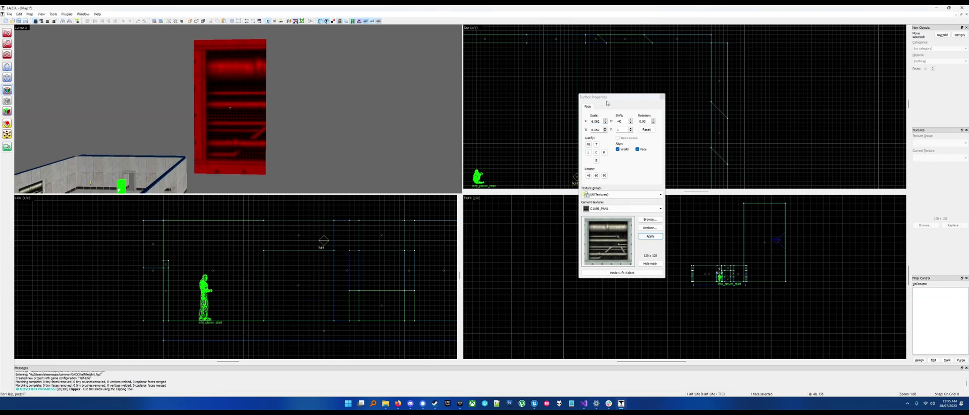
Duplicate the pipe-textured block and shape the copy into a diagonal wall segment adjoining the original block's end.
click(662, 97)
click(222, 82)
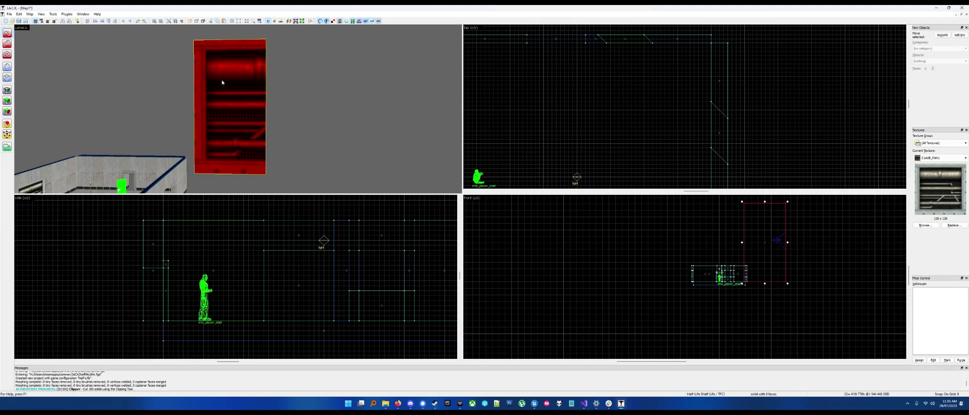
scroll(694, 115, down, 9)
middle_drag(623, 66, 636, 106)
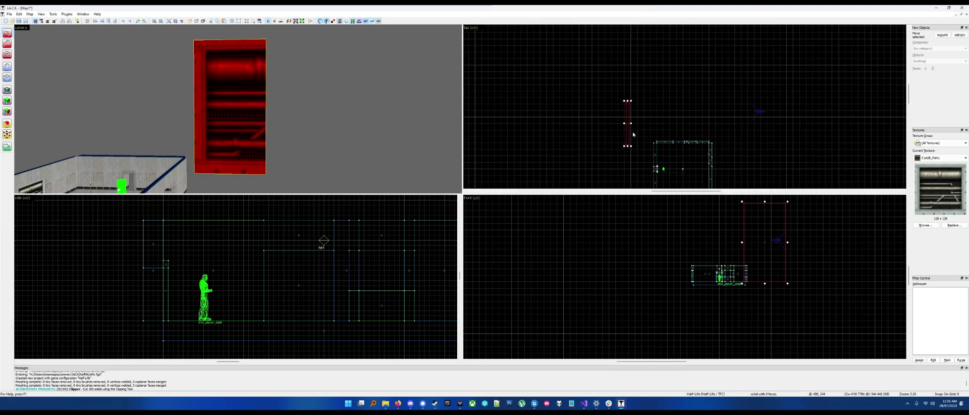
scroll(633, 106, up, 3)
mouse_move(625, 119)
shift+mouse_down()
mouse_move(626, 45)
mouse_move(632, 60)
mouse_move(685, 52)
shift+mouse_up()
scroll(638, 124, down, 1)
scroll(627, 31, up, 2)
click(631, 58)
Wrap the pipe texture continuously from the original block's front face onto the adjoining angled block, inspect the seam and close the surface properties.
click(6, 91)
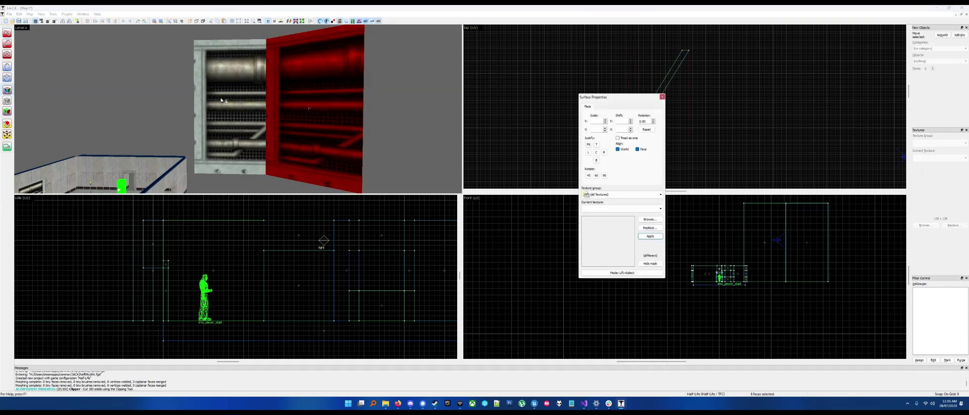
click(8, 37)
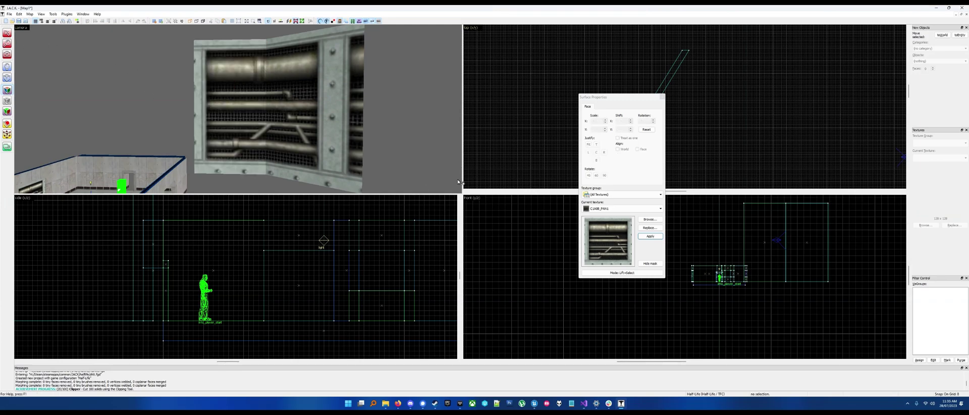
key(z)
key(s)
key(w)
key(s)
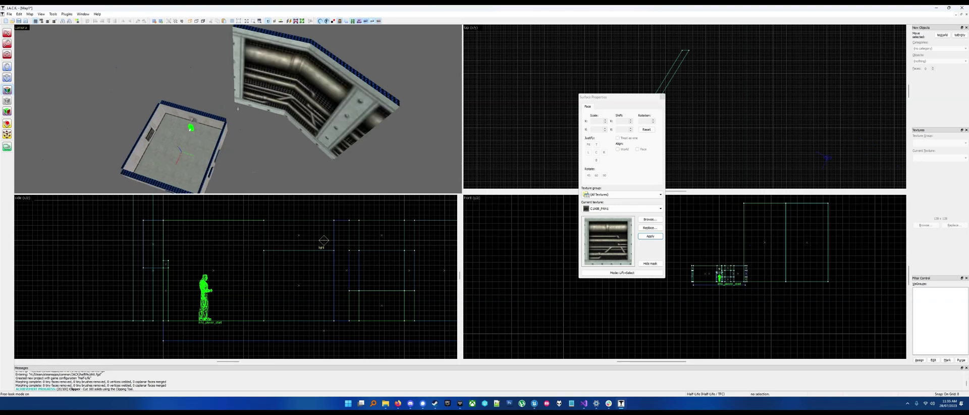
key(z)
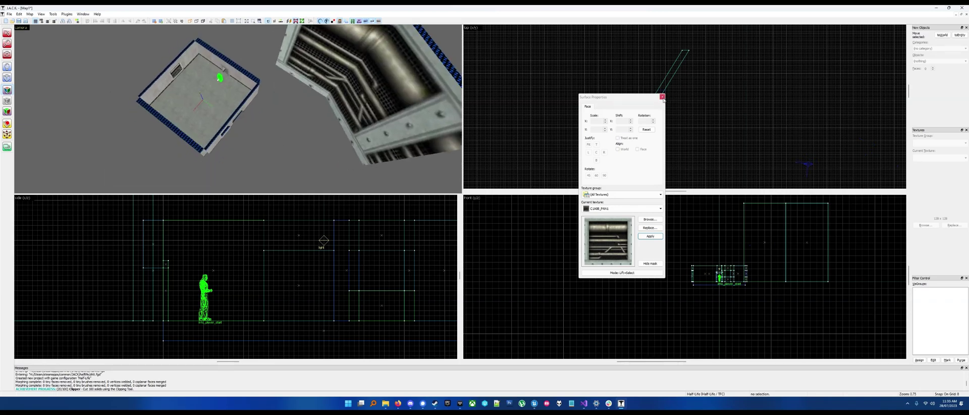
click(662, 96)
key(z)
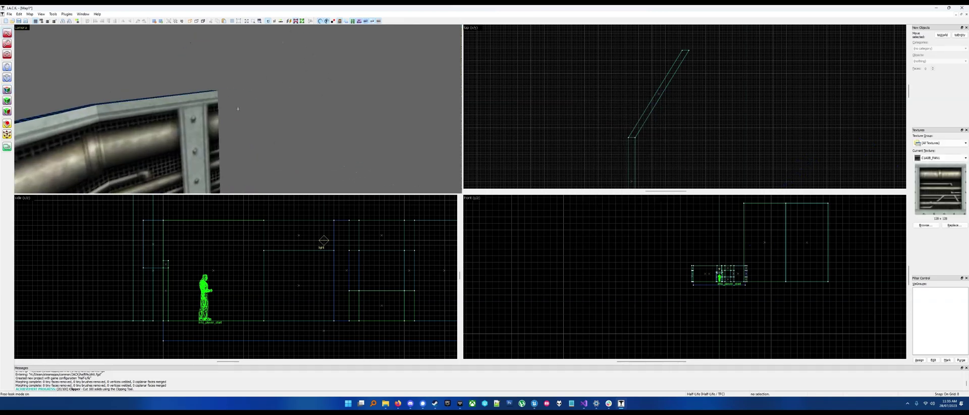